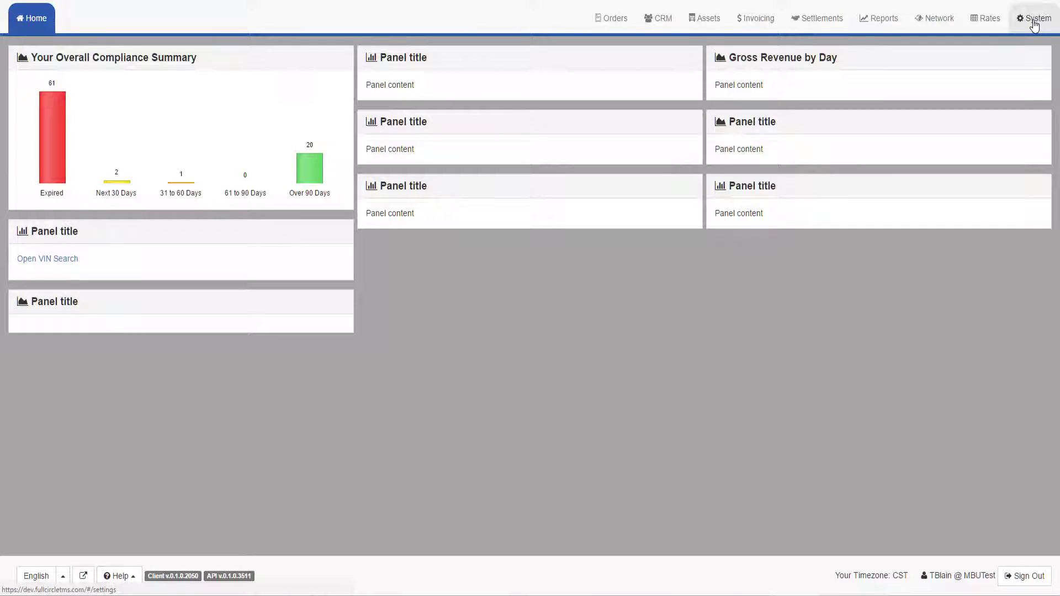
Open the System section's Manage Users page to list the 10 active users.
click(1034, 23)
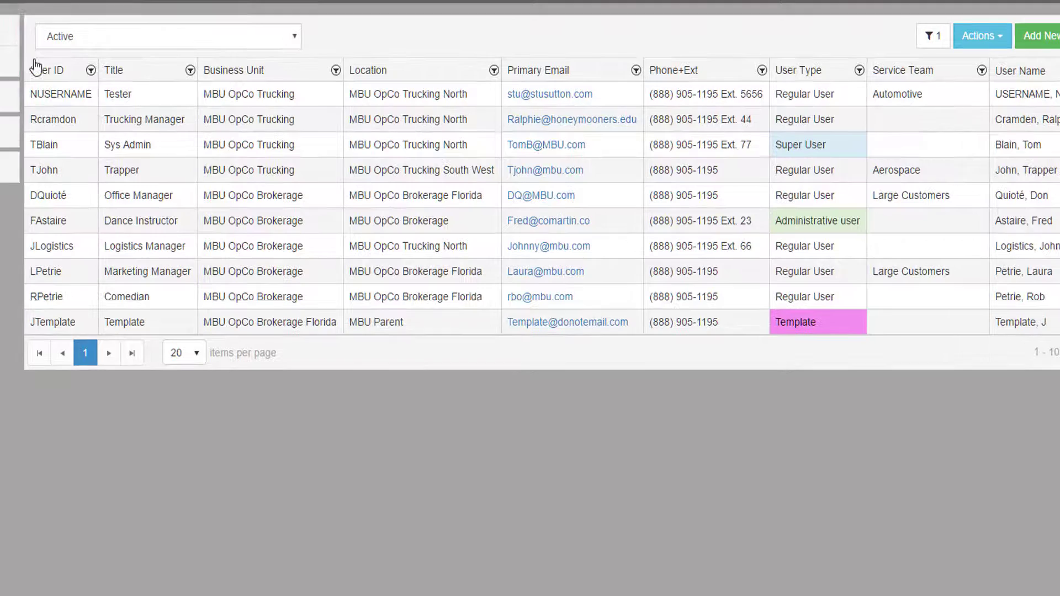
Open the user's record and show its Settings page with the rights groups.
double_click(132, 169)
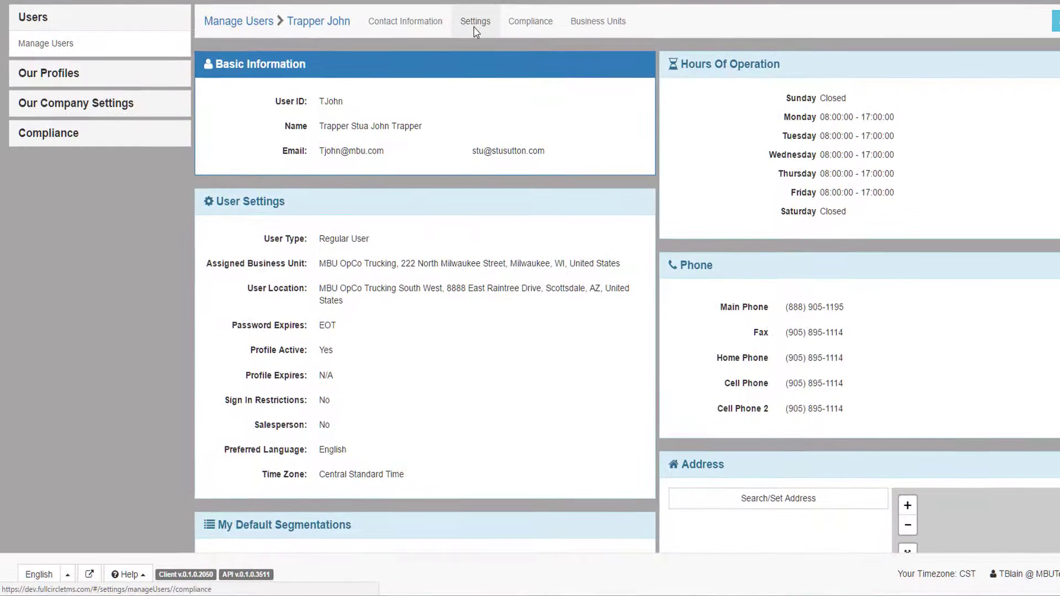
click(475, 27)
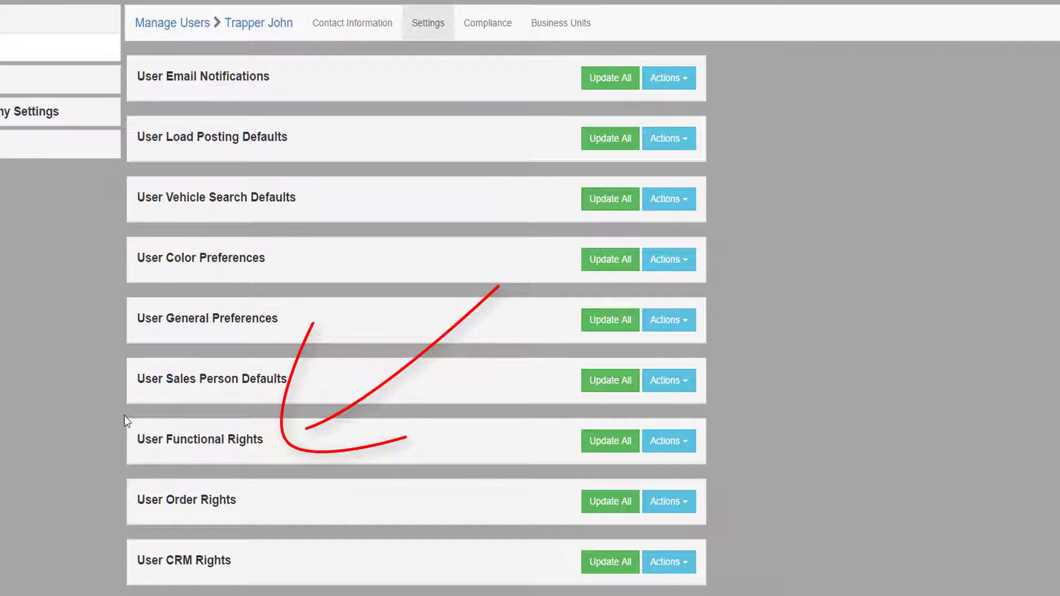
scroll(196, 287, down, 3)
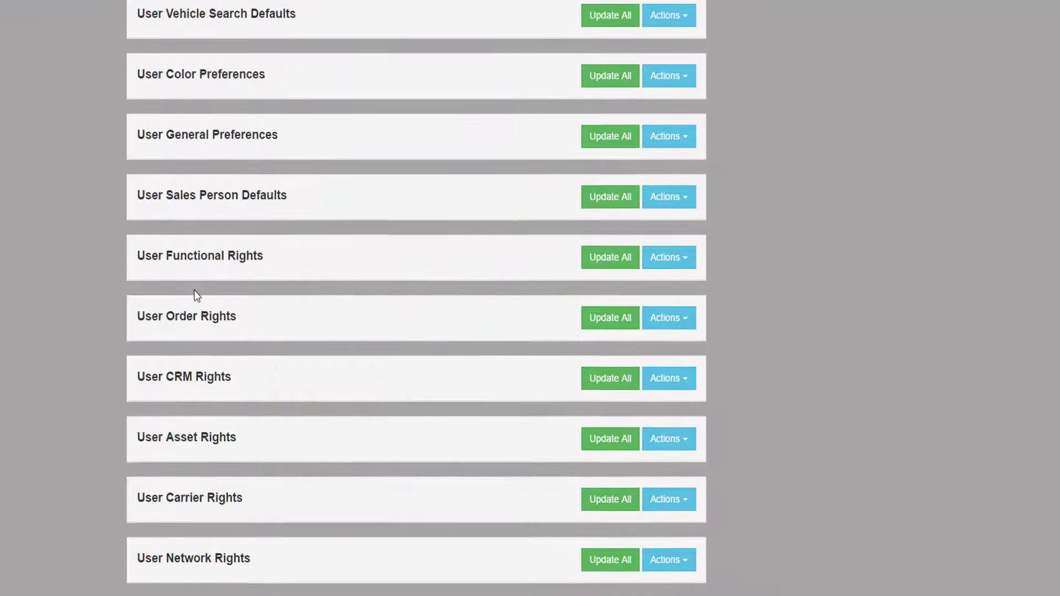
Expand User Functional Rights and read the Orders right documentation.
click(195, 254)
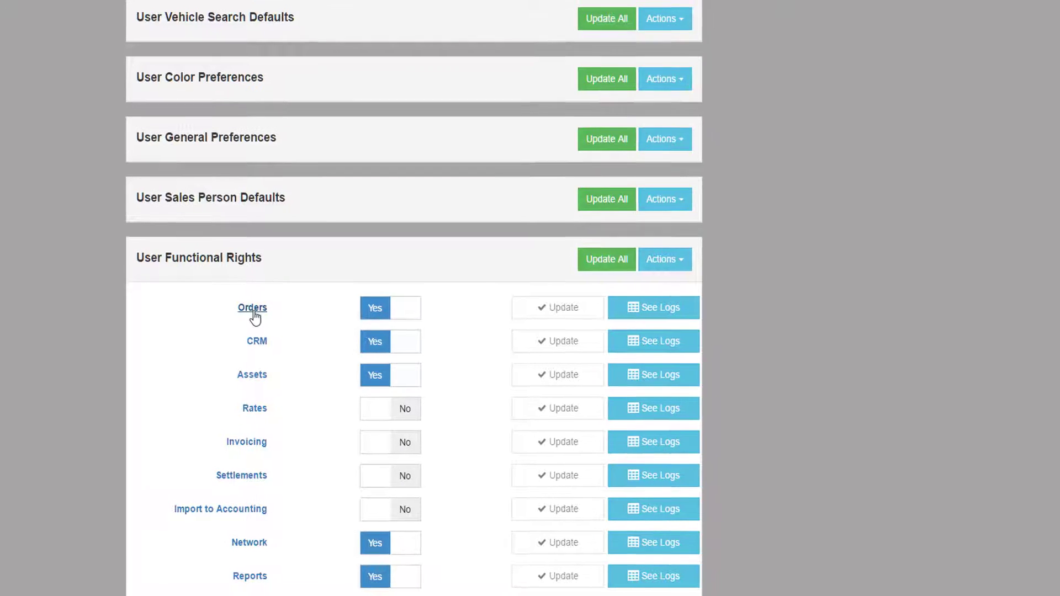
click(253, 309)
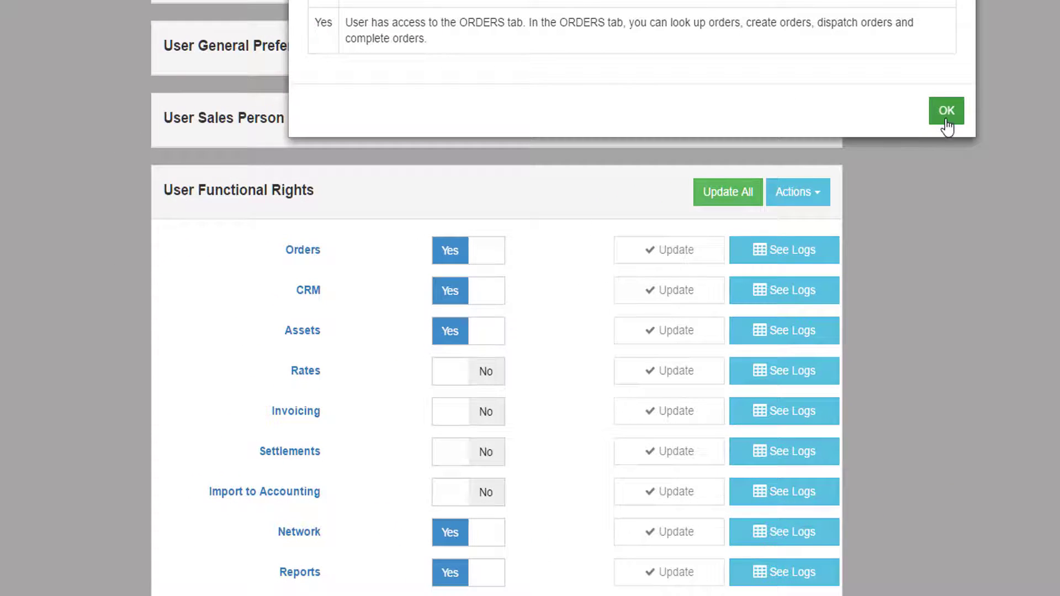
click(947, 120)
Switch the Rates functional right to Yes and update it.
click(486, 371)
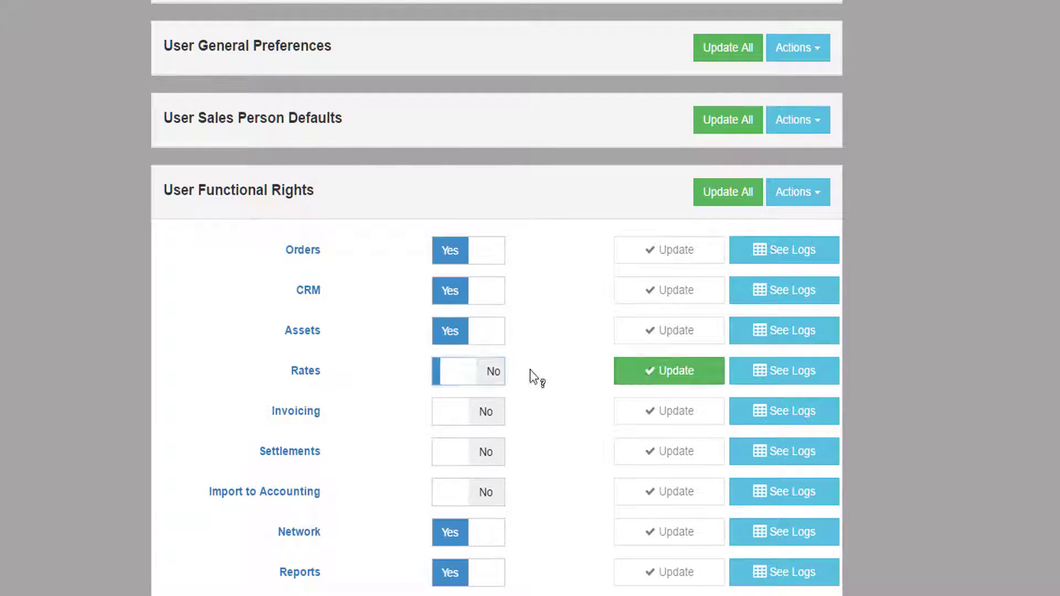
click(680, 375)
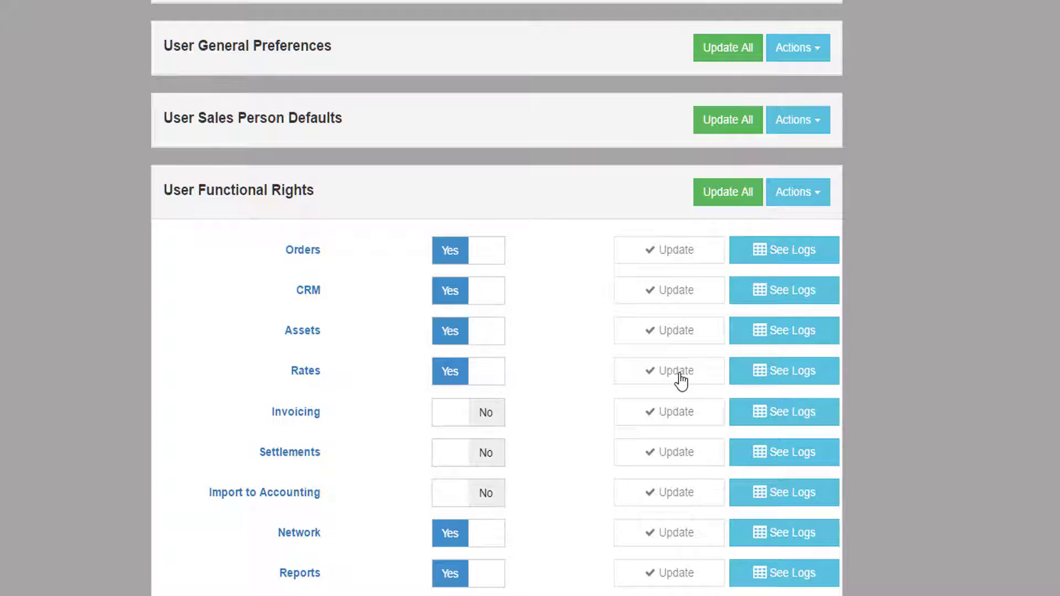
scroll(681, 382, down, 2)
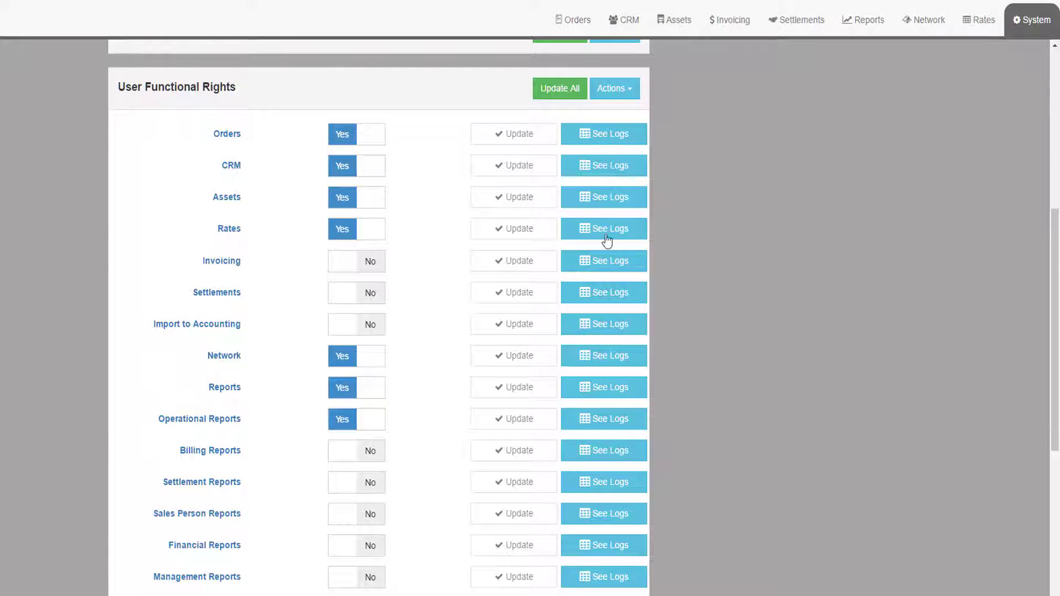
mouse_move(179, 92)
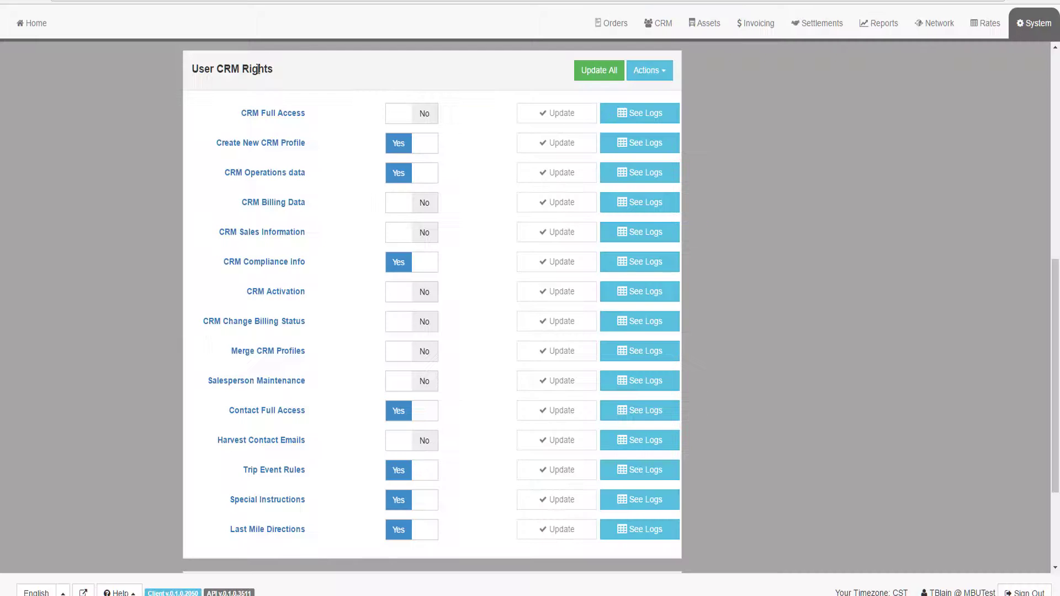
Look through User Order Rights and User CRM Rights without changes, collapsing each afterwards.
click(259, 70)
click(233, 328)
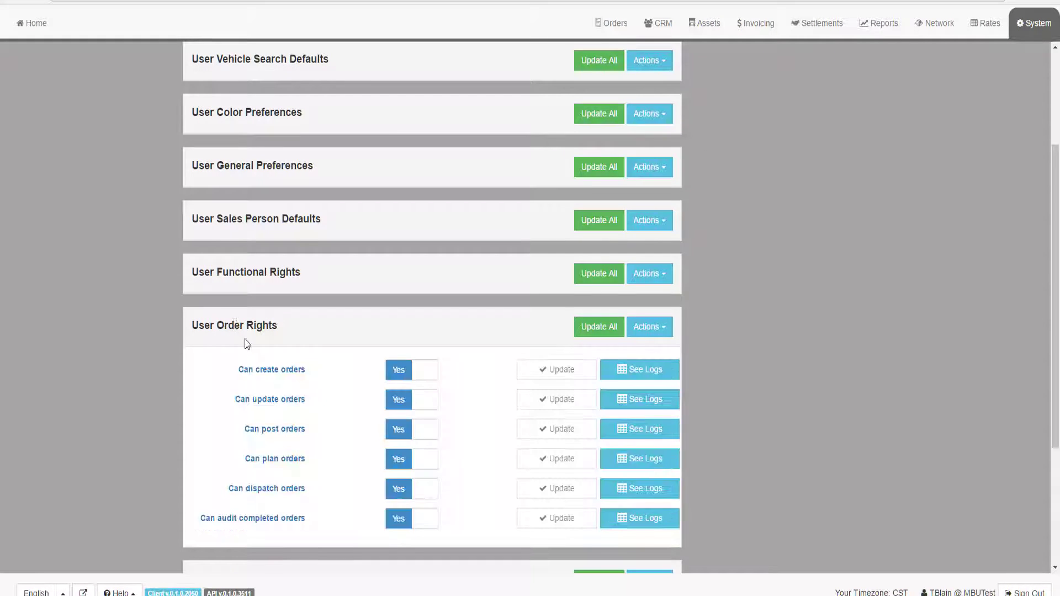
scroll(210, 382, down, 1)
scroll(200, 379, down, 2)
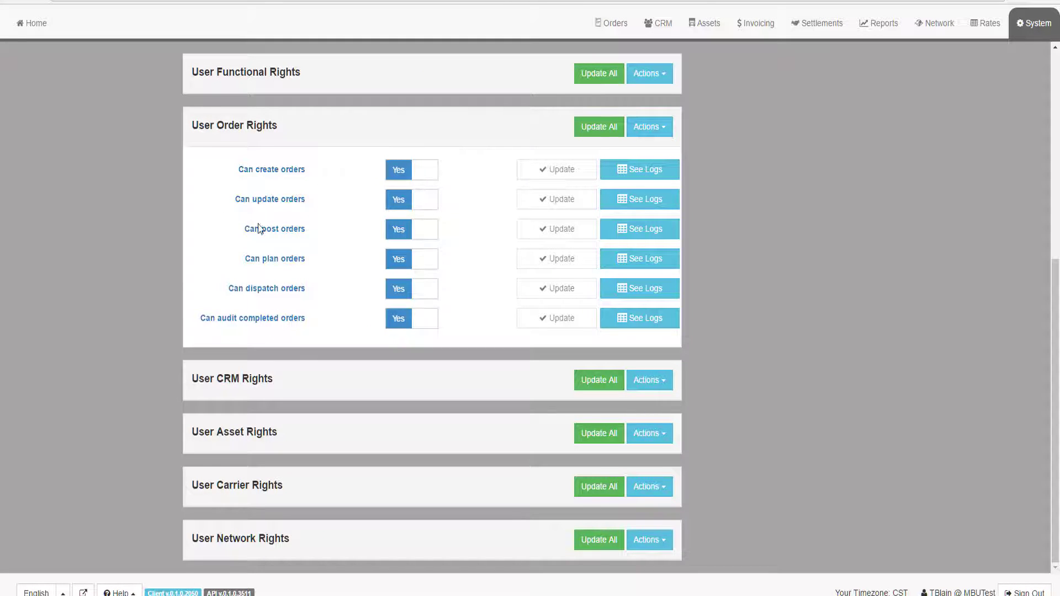
click(239, 129)
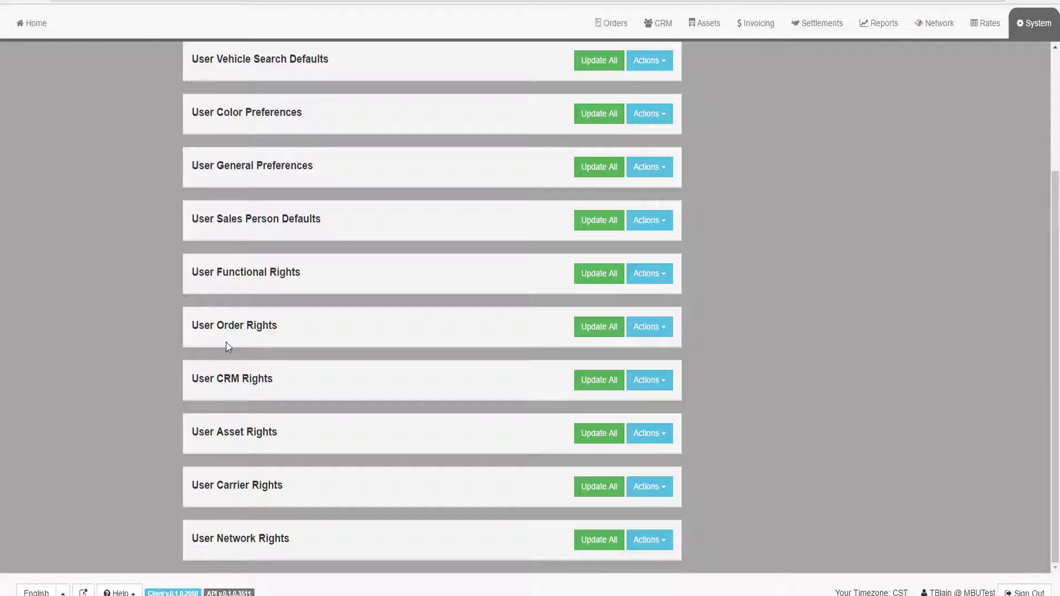
click(226, 381)
scroll(249, 381, down, 6)
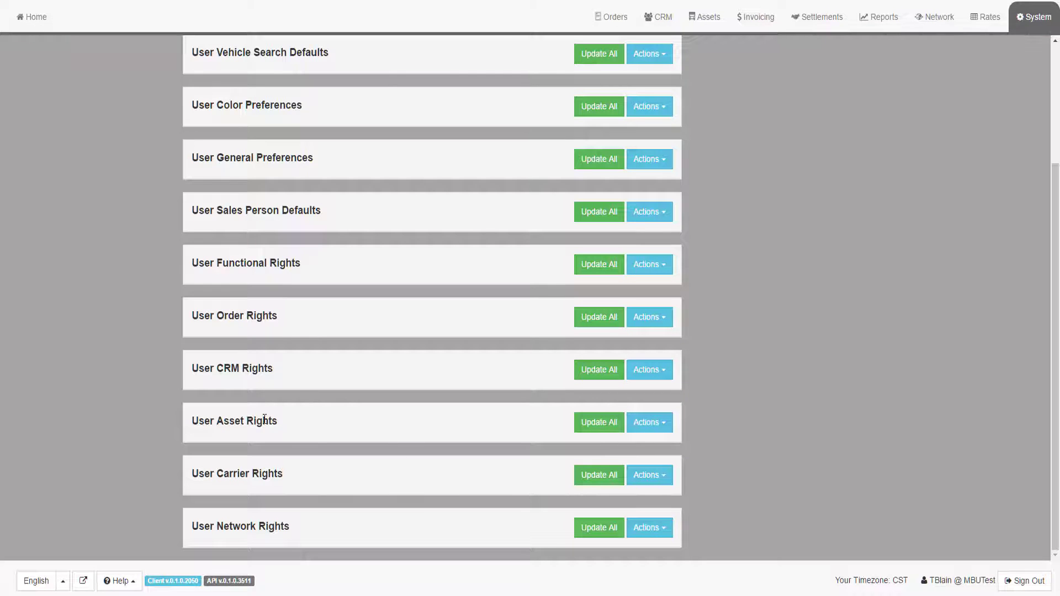
Set Driver Create / Modify to Yes under User Asset Rights and update it.
click(265, 421)
scroll(271, 415, down, 3)
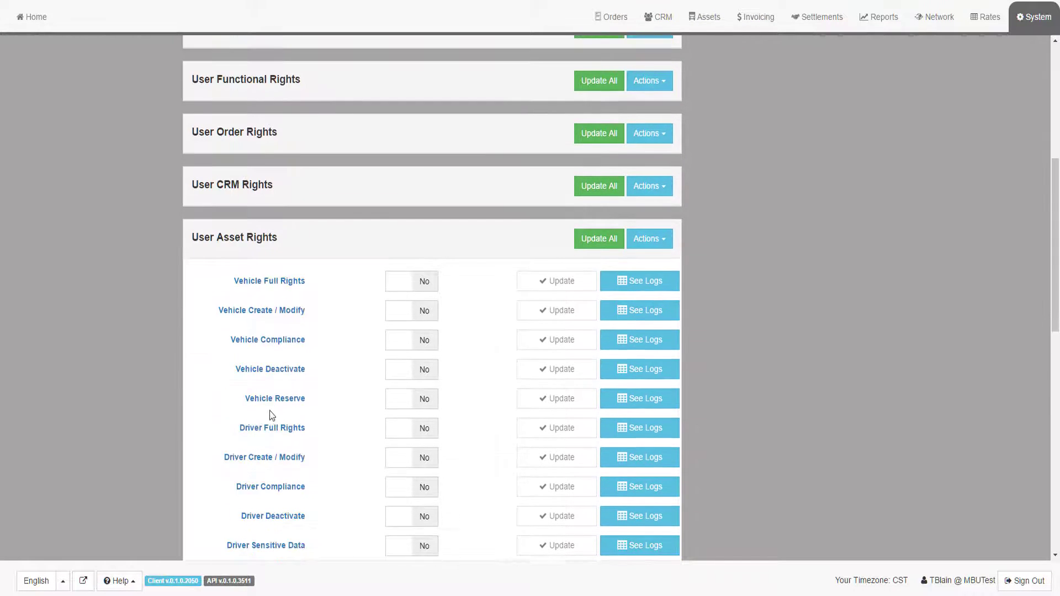
scroll(270, 406, down, 3)
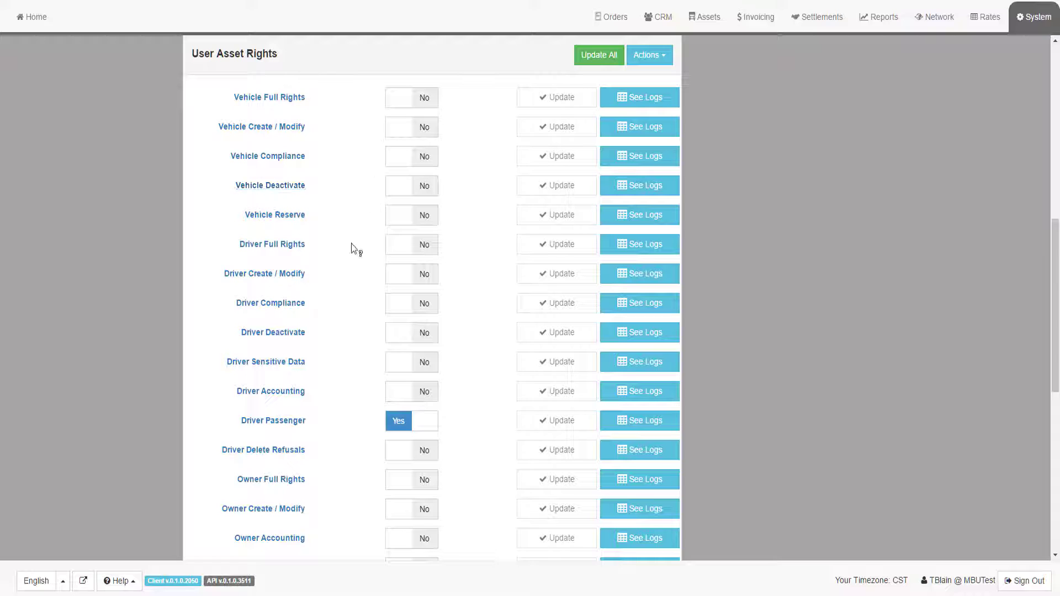
click(397, 279)
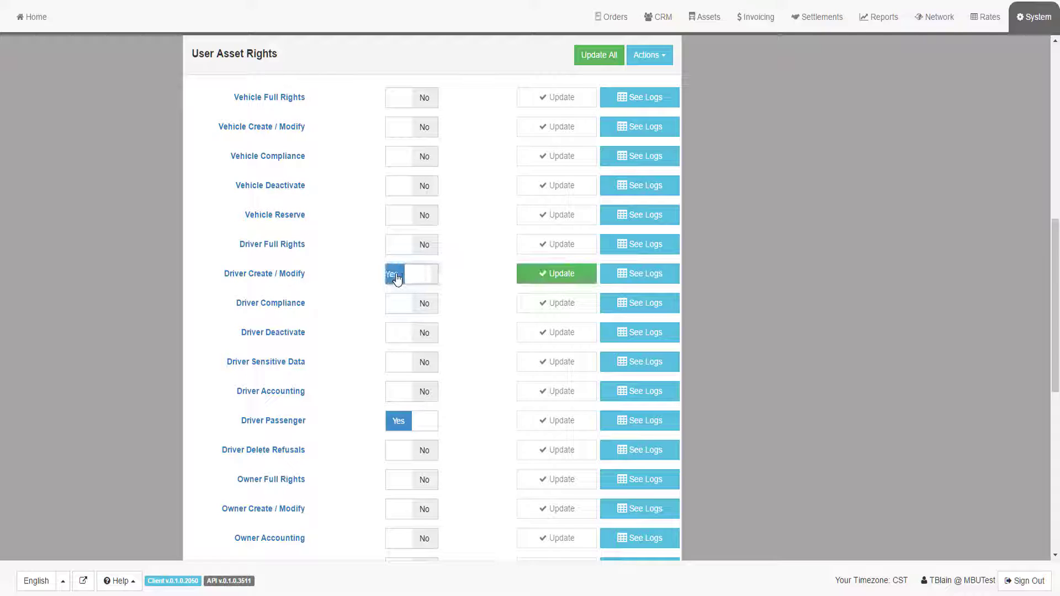
click(527, 281)
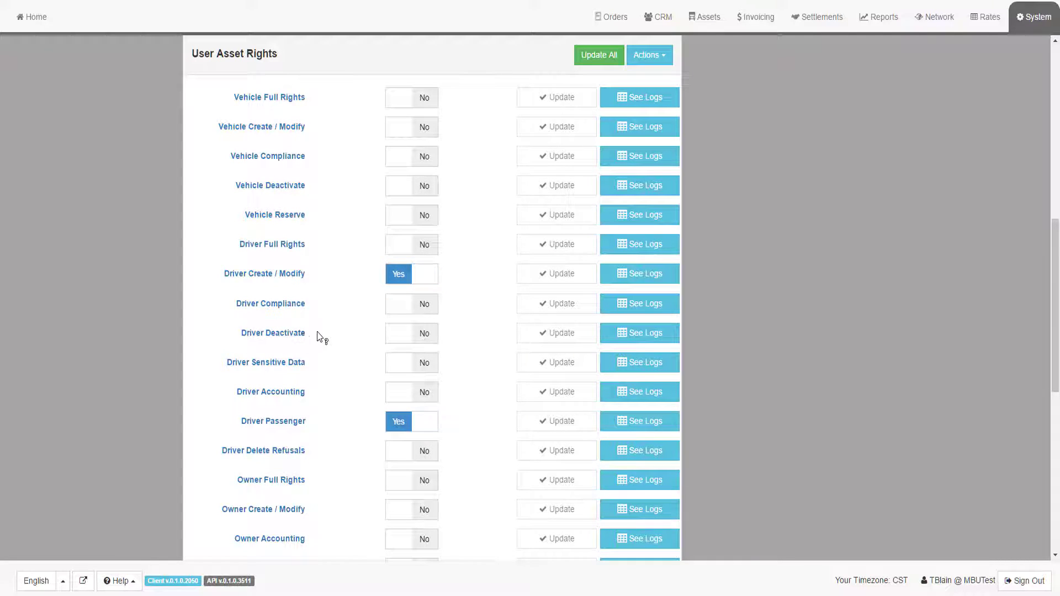
Set Carrier Full Rights and Carrier Ranking to Yes and save them with Update All.
click(246, 55)
click(294, 462)
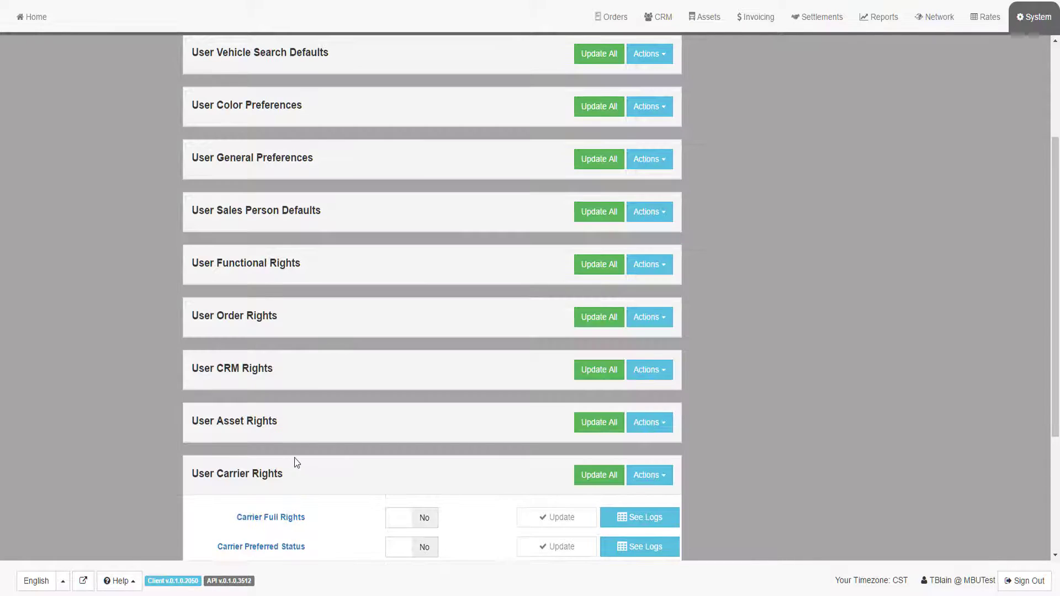
scroll(313, 430, down, 3)
click(423, 322)
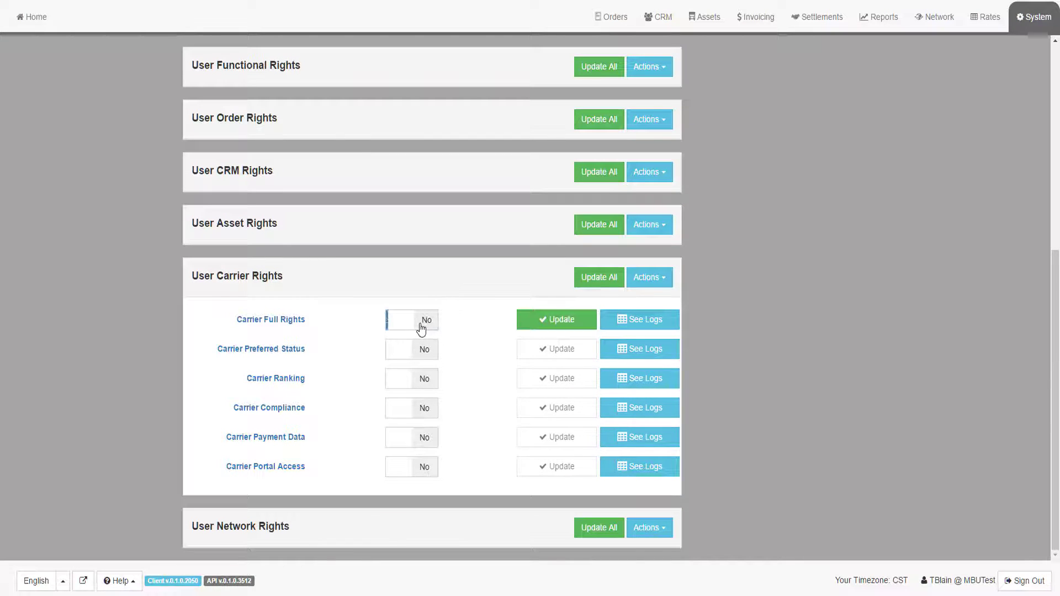
click(419, 380)
click(599, 277)
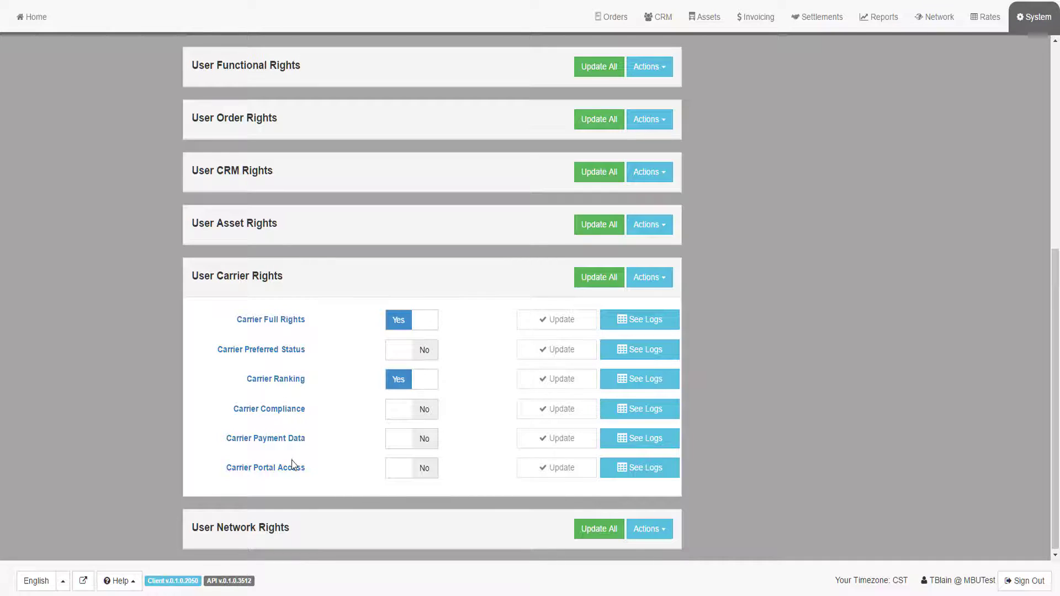
Set Network Sharing Rules to No under User Network Rights and update it.
click(257, 276)
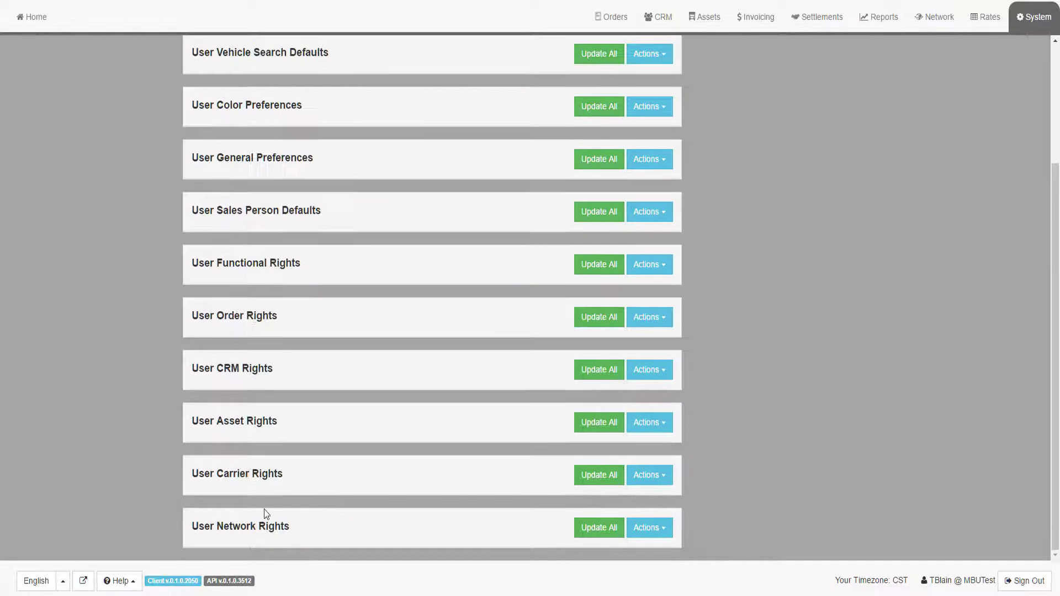
click(273, 525)
scroll(366, 452, down, 3)
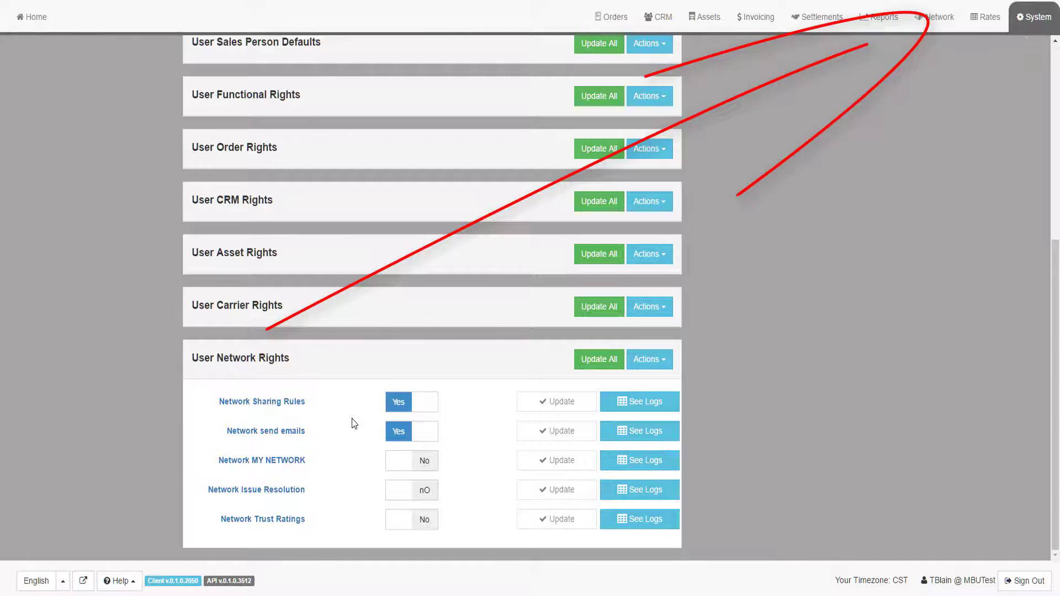
click(401, 407)
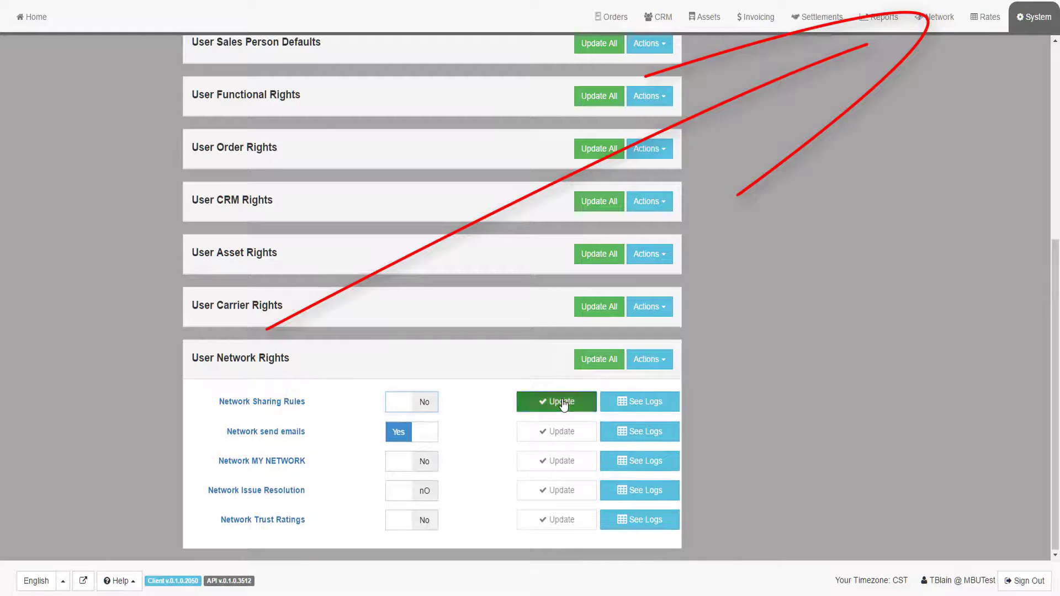
click(563, 405)
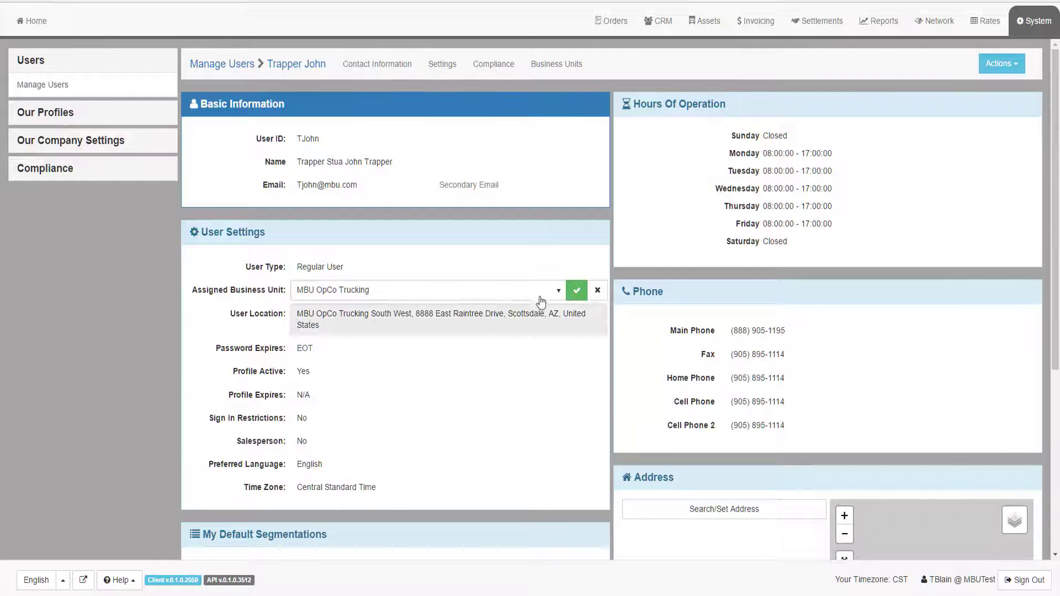
Keep MBU OpCo Trucking as the assigned business unit and view the Business Units extensions.
click(560, 293)
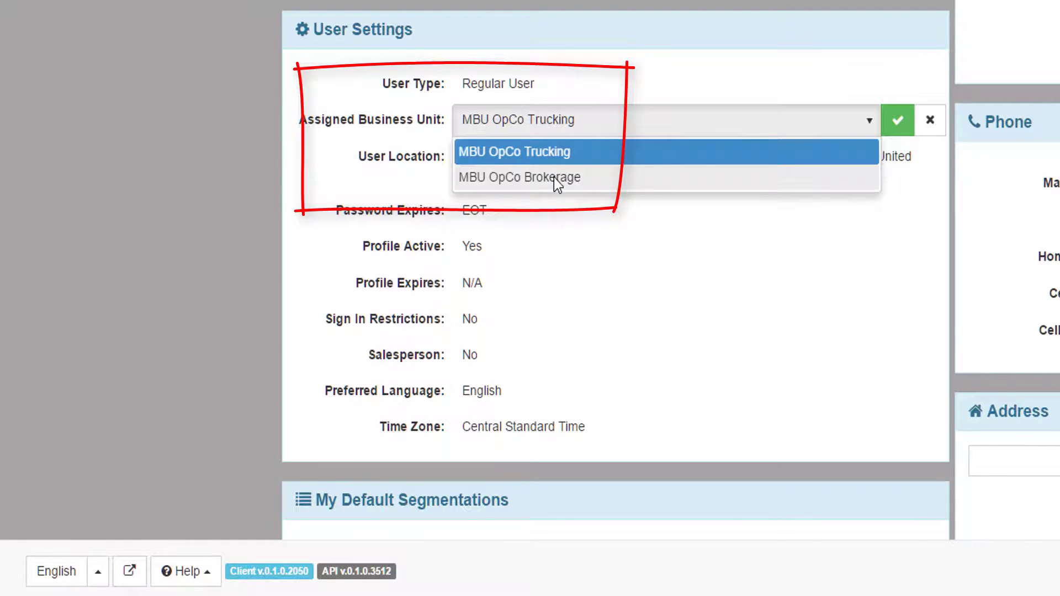
click(555, 157)
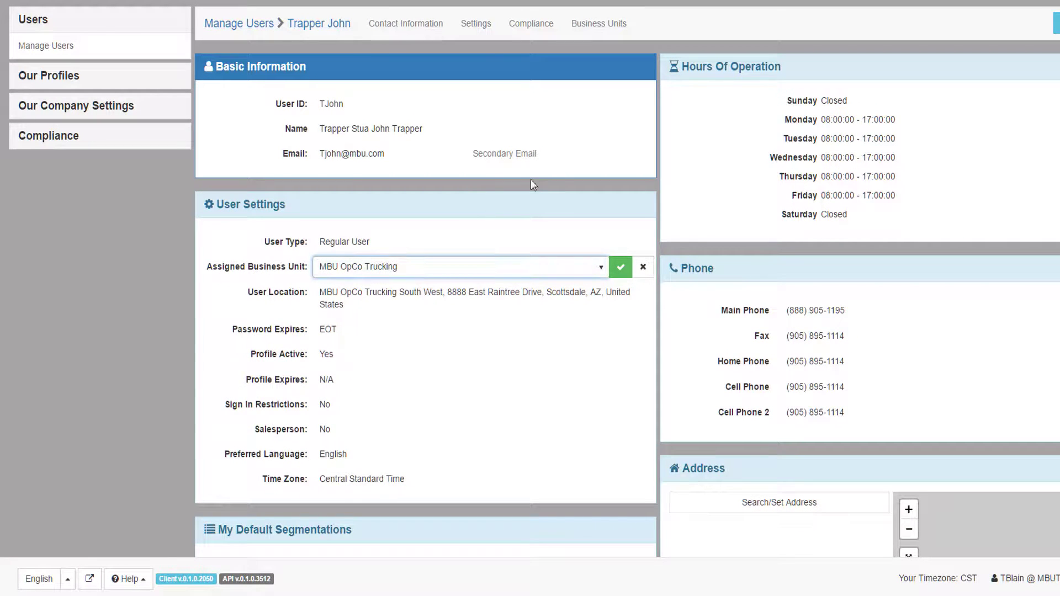
click(592, 34)
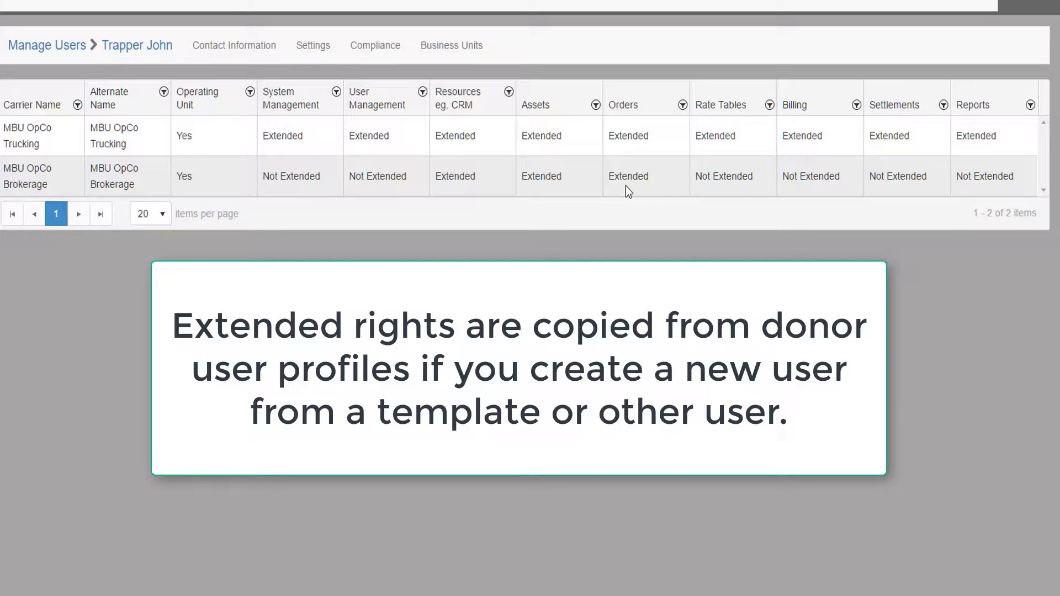
Review the Business Units grid, then return to active users sorted by User Type.
mouse_move(628, 102)
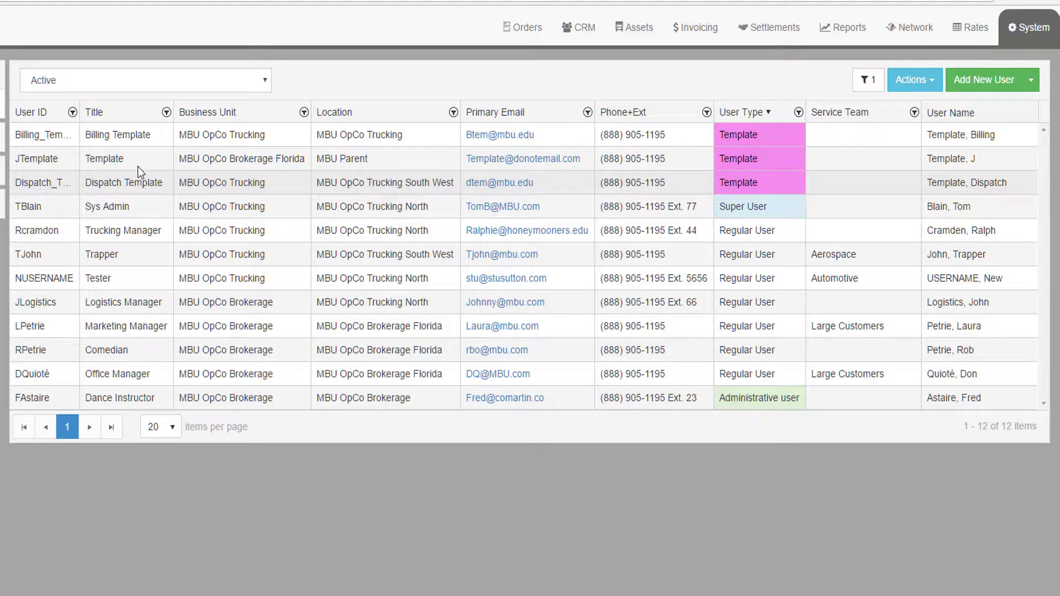
Widen the User ID column and list the Billing_Template, Dispatch_Template and JTemplate templates.
drag(79, 106, 101, 107)
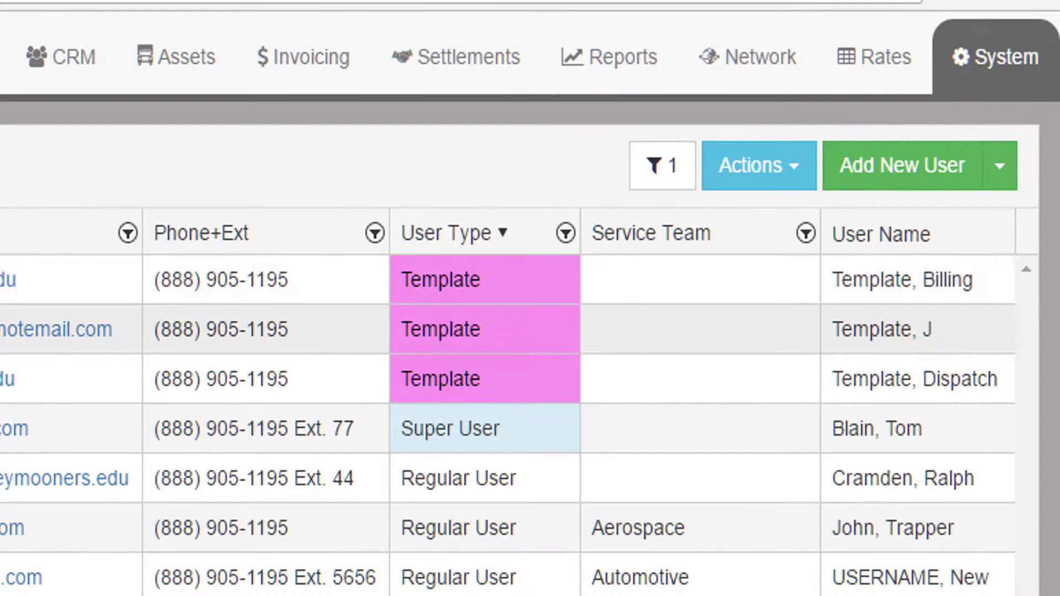
click(994, 183)
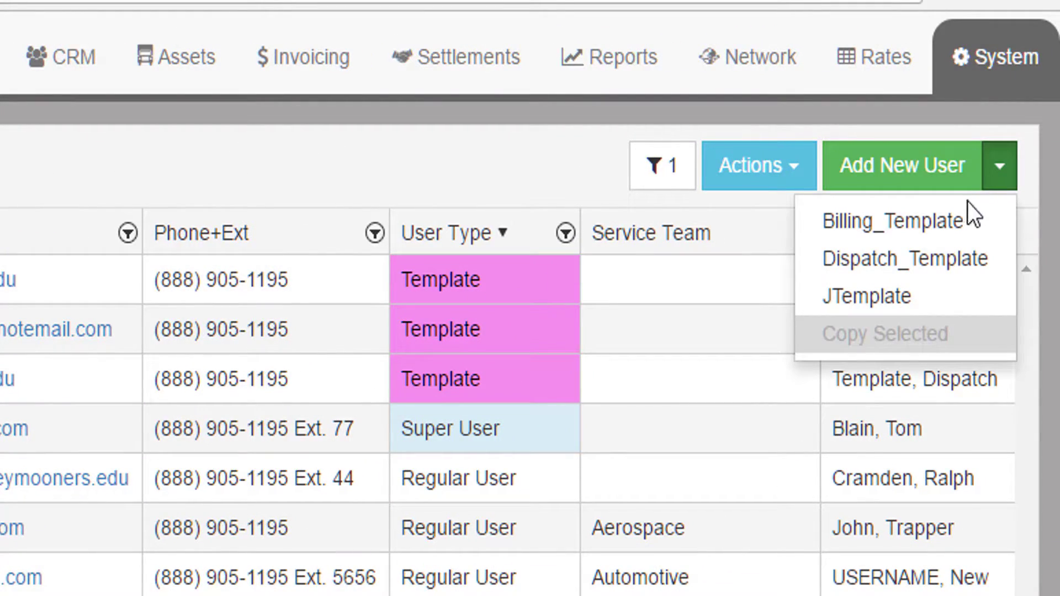